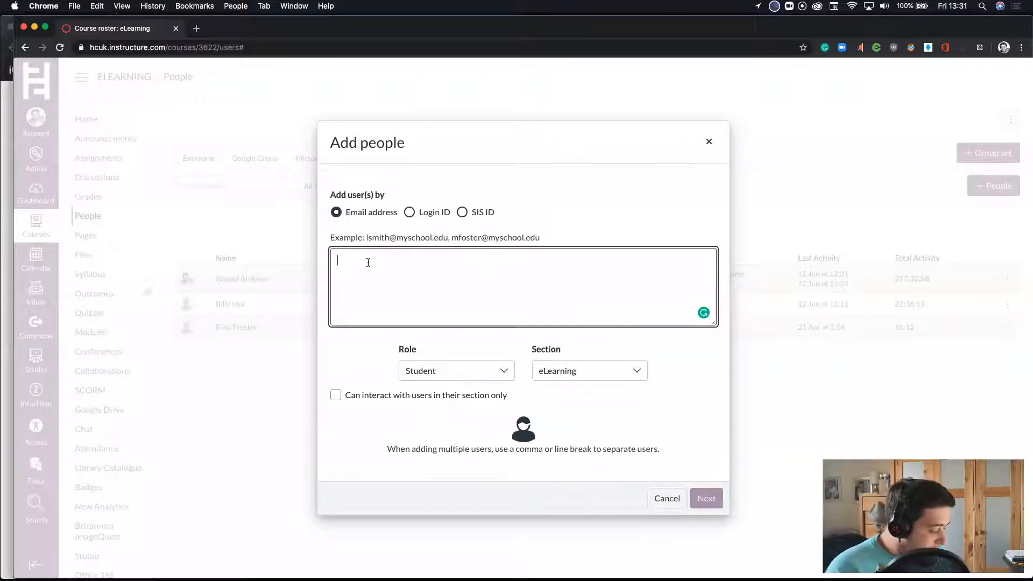
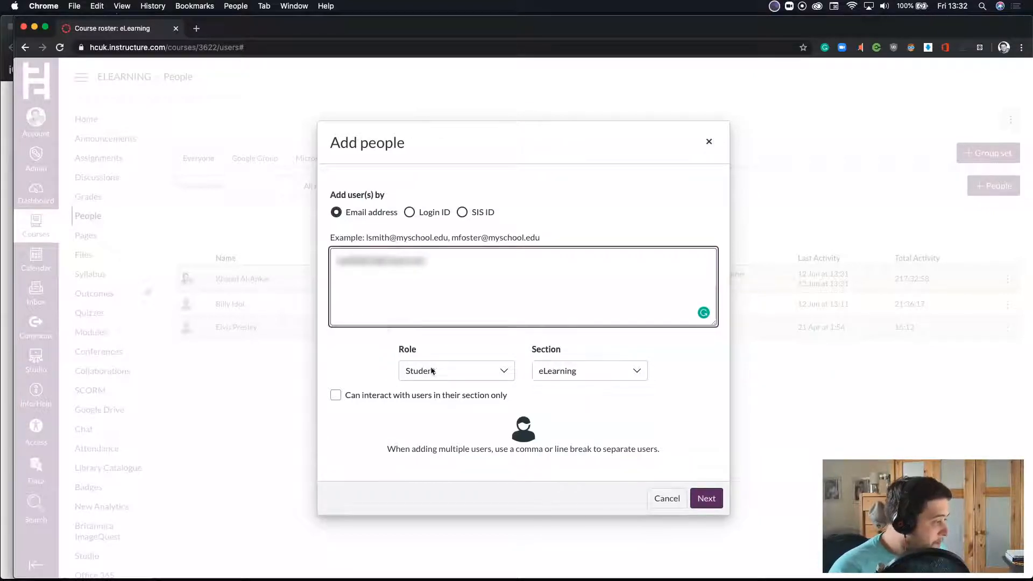
- Enter the examiner's email address, choose role External Examiner and section eLearning, then continue
click(436, 371)
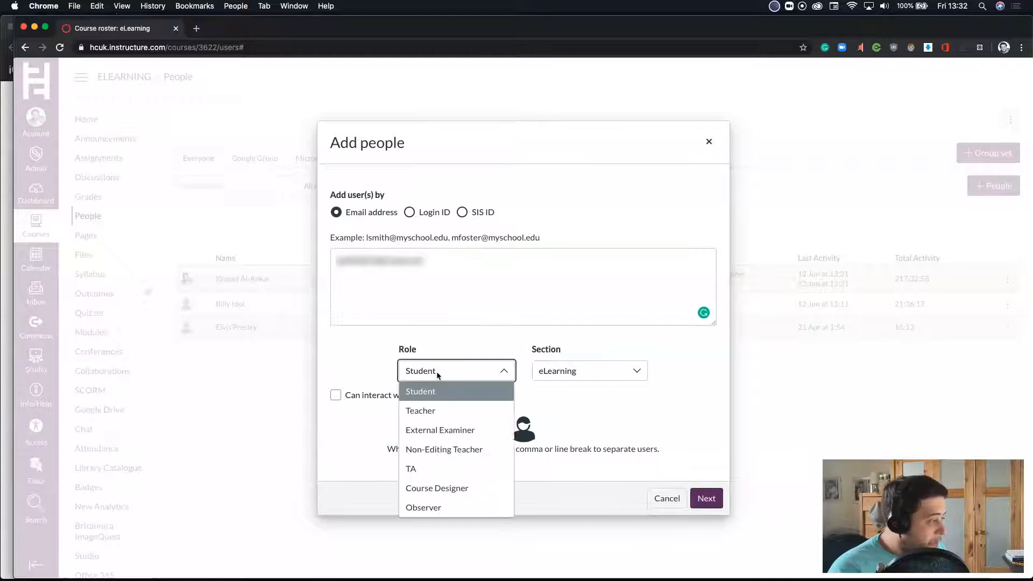
click(454, 435)
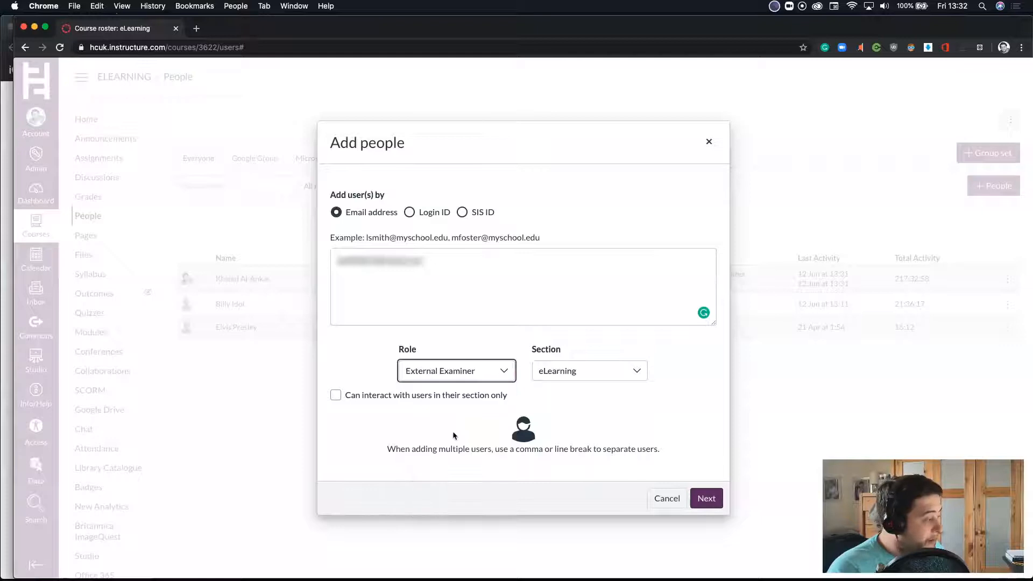
click(625, 378)
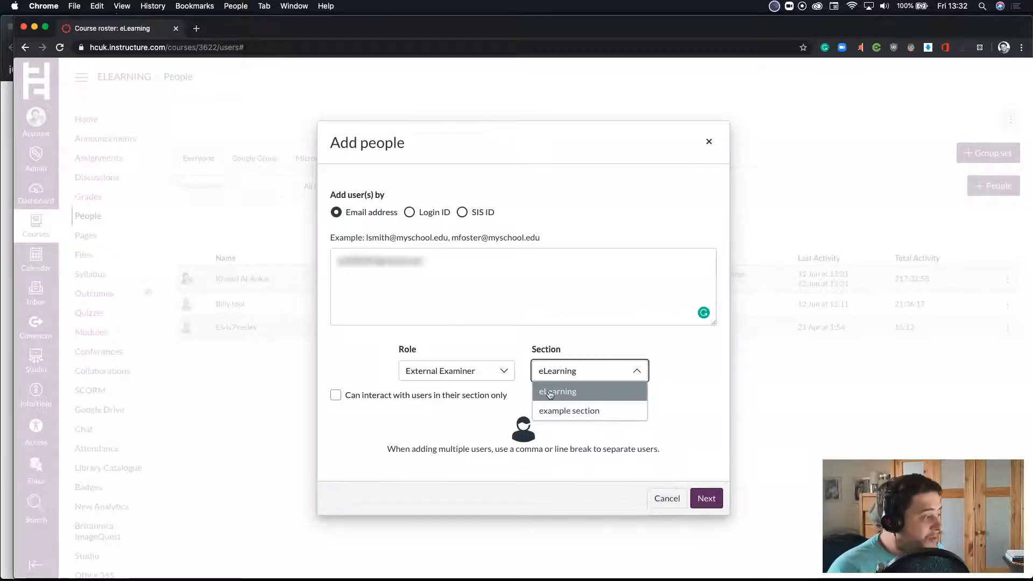
click(549, 394)
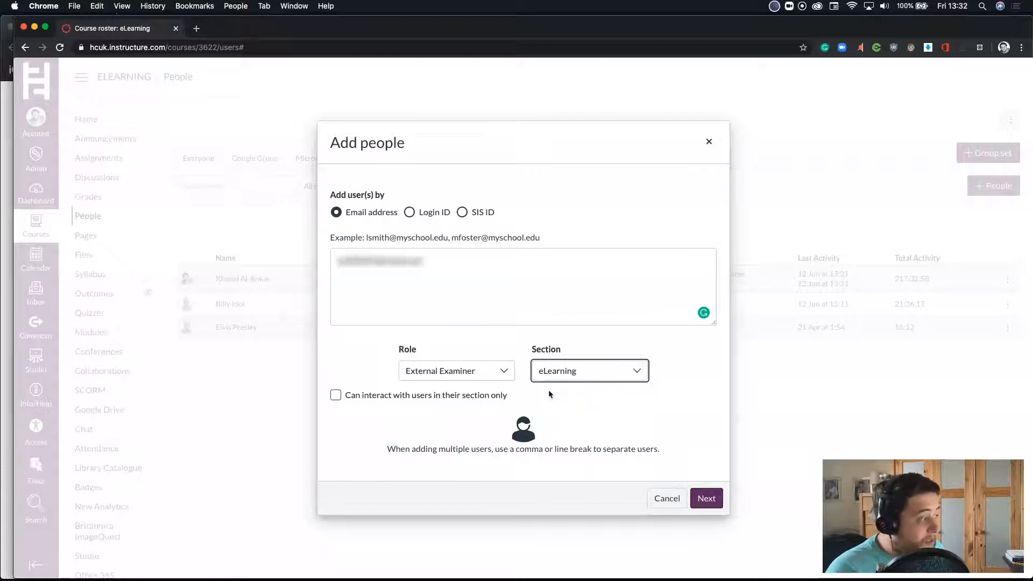
click(710, 504)
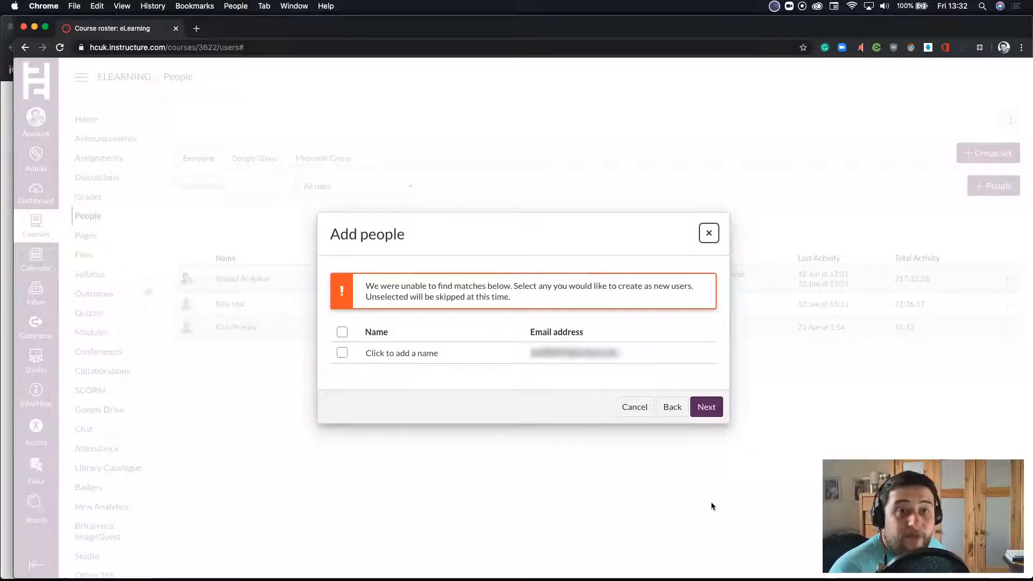
- Give the unmatched email a new user with the examiner's full name and add them
click(424, 353)
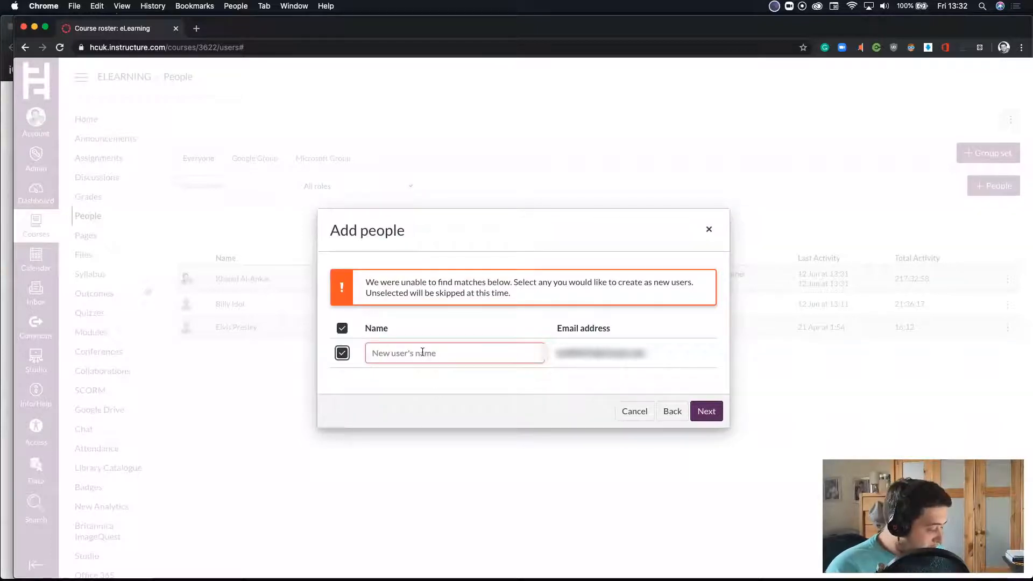
click(422, 352)
text(k)
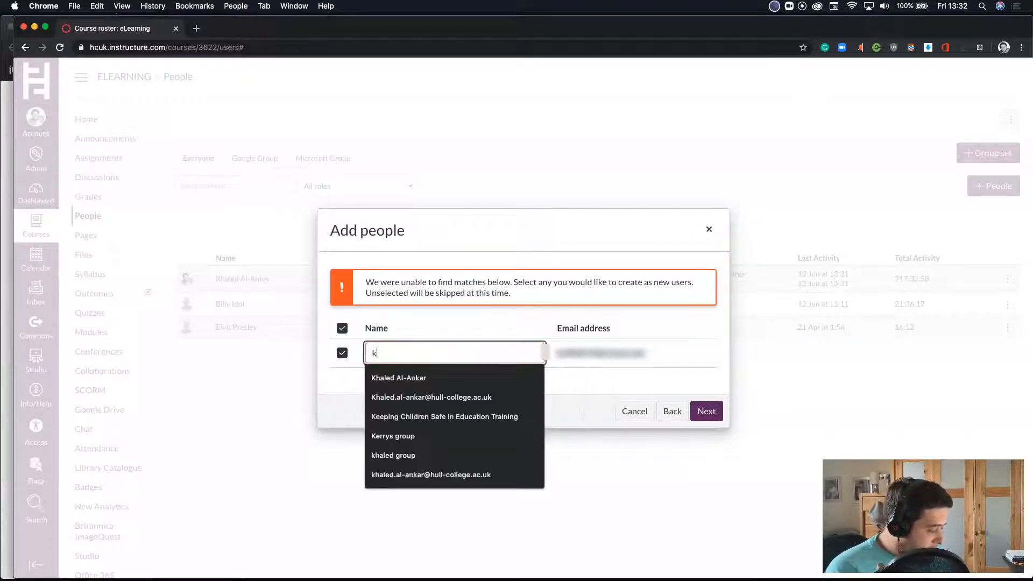
text(haled)
key(BackSpace)
key(BackSpace)
key(BackSpace)
key(BackSpace)
key(BackSpace)
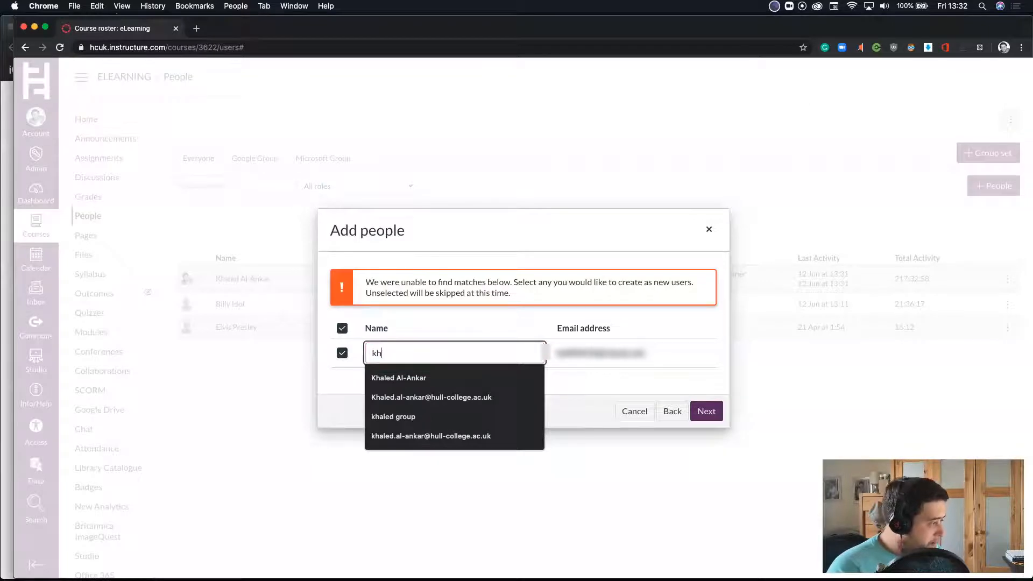
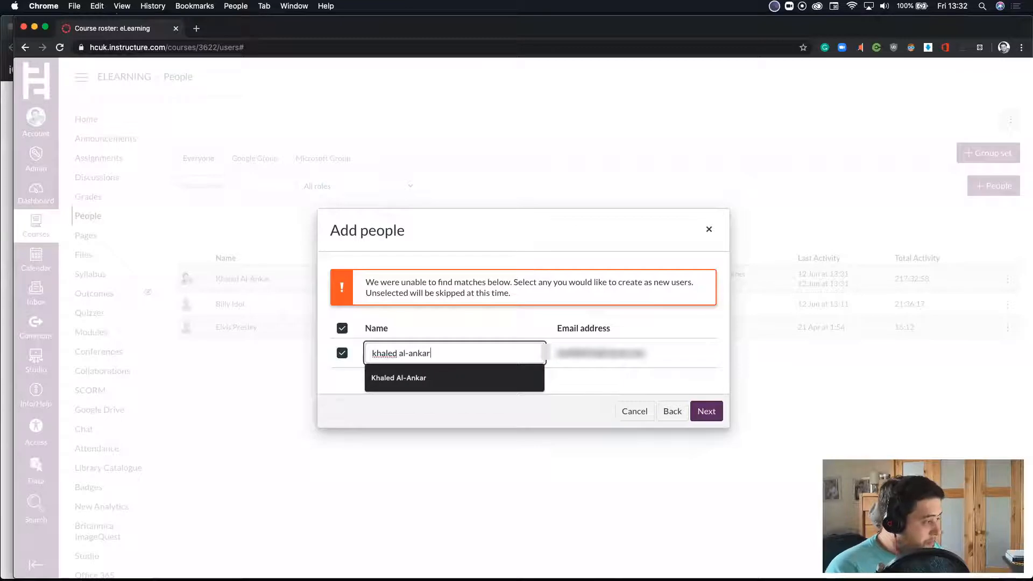
click(417, 377)
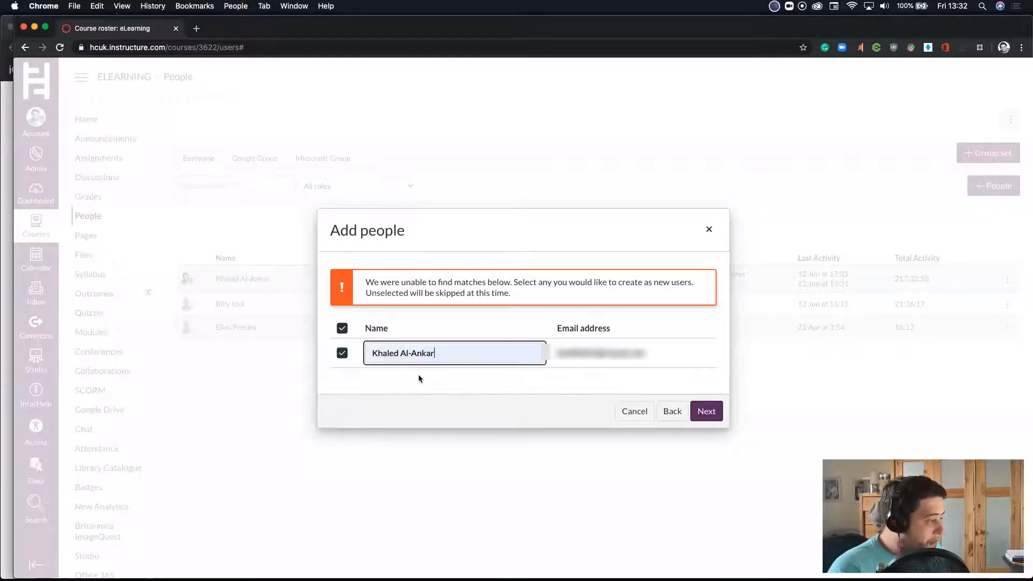
click(715, 414)
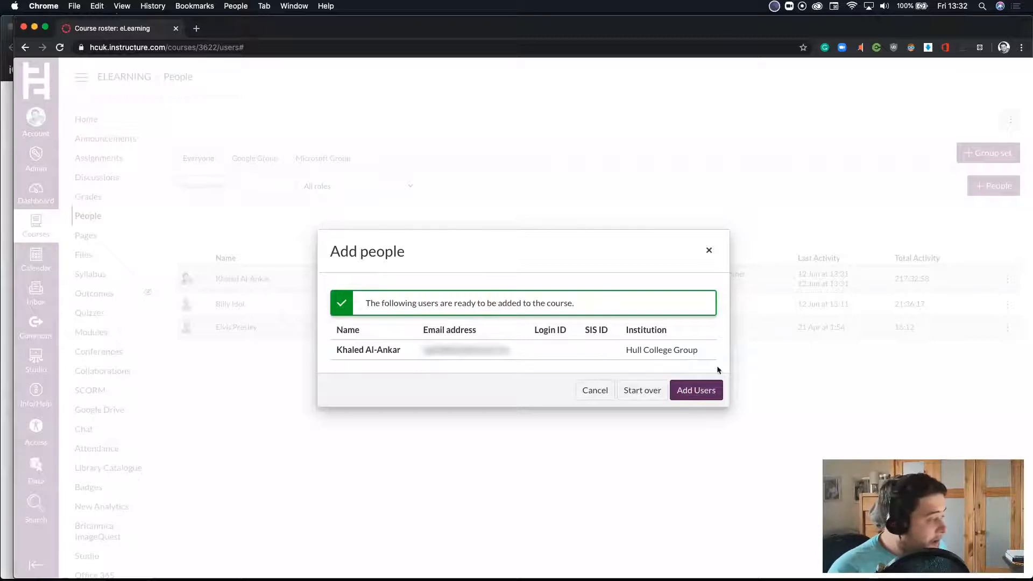
click(703, 391)
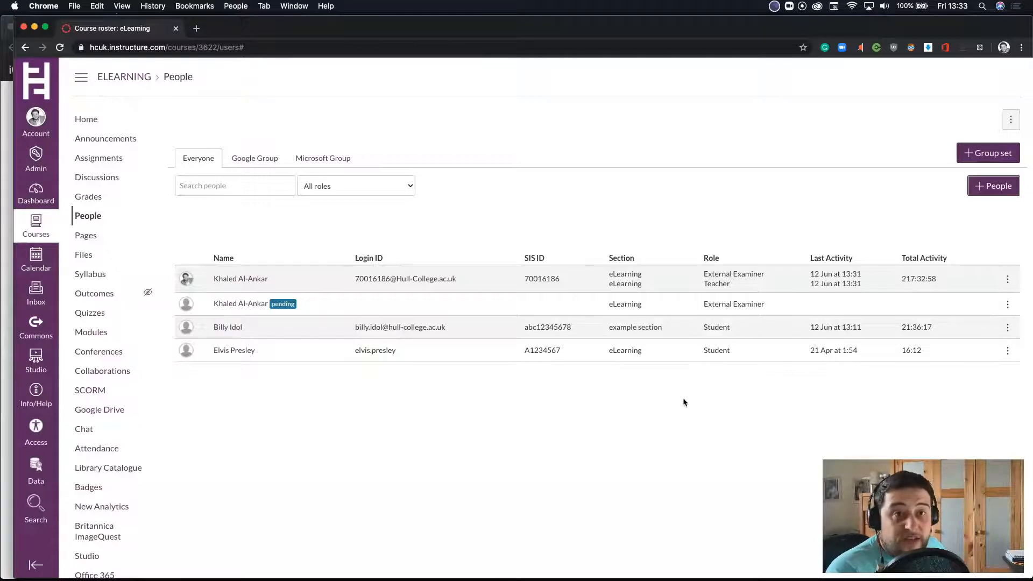
- Switch to iCloud Mail, refresh the inbox, and open Hull College Group's Course invitation message
click(7, 194)
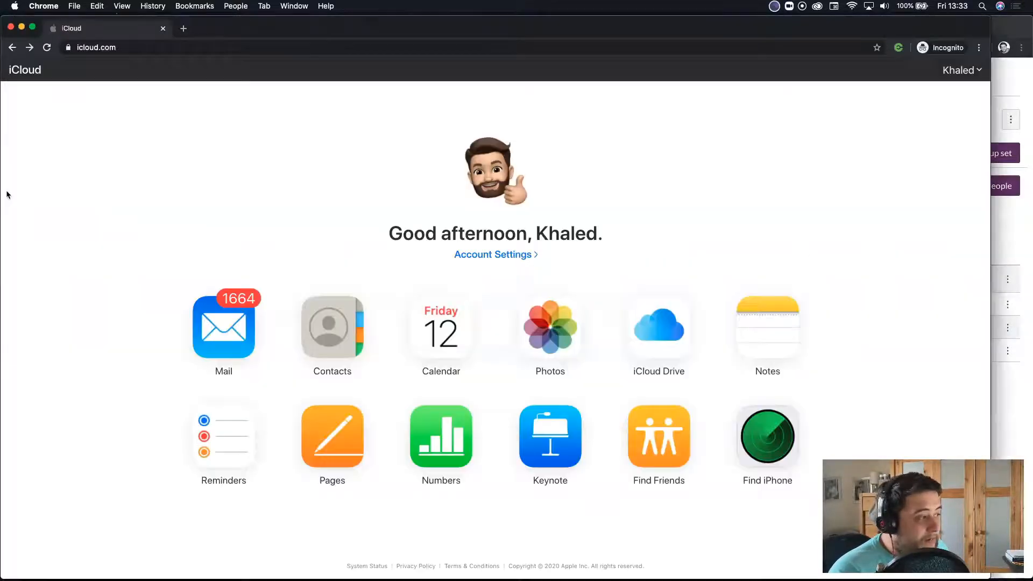
click(234, 323)
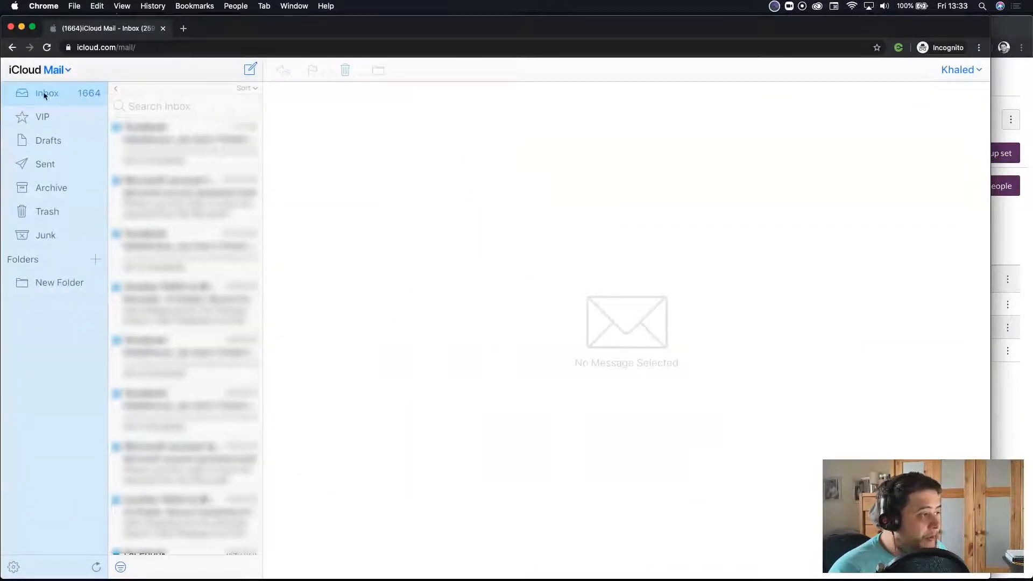
click(45, 95)
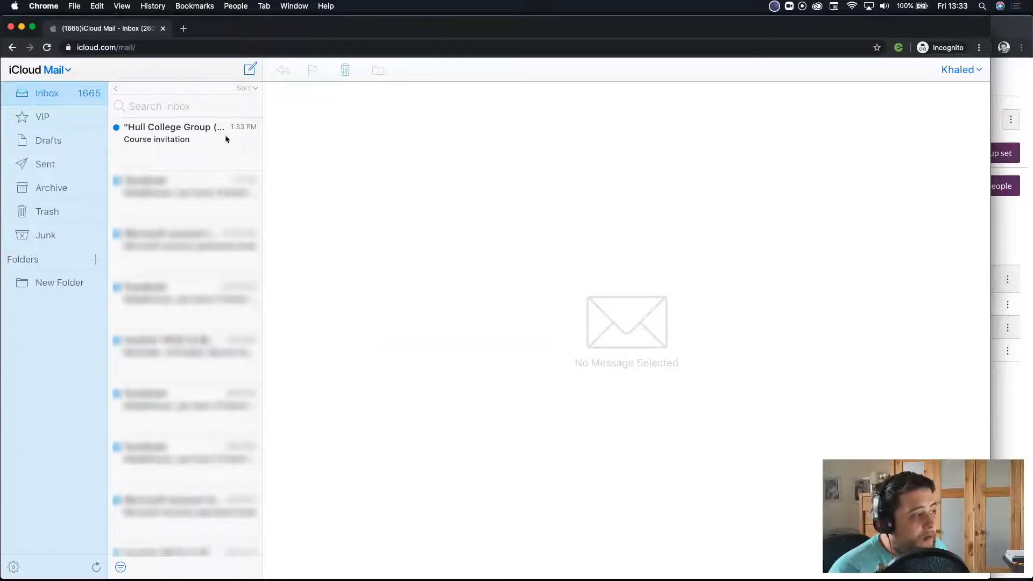
click(172, 132)
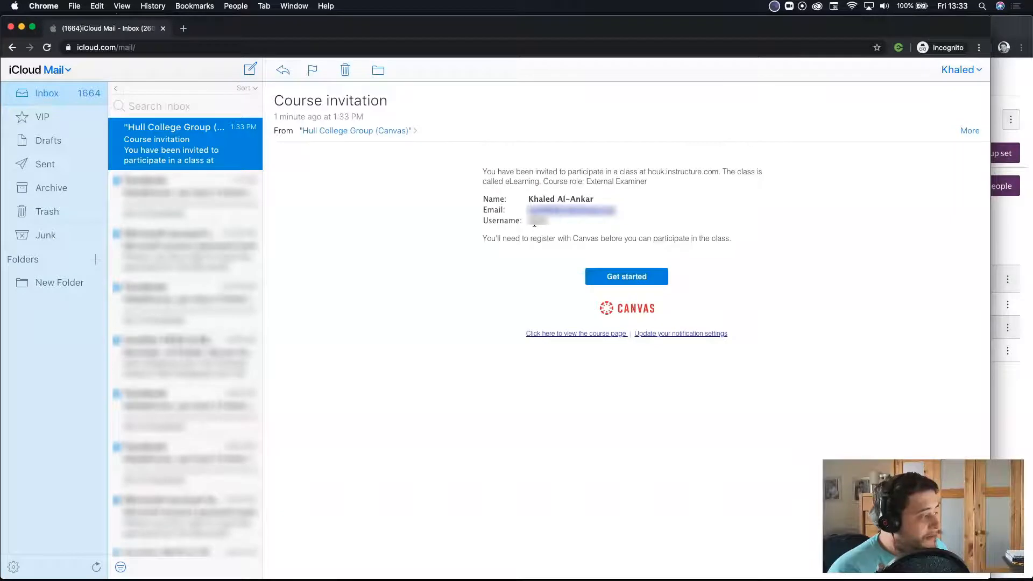
- Accept the eLearning invitation and register a new Canvas account with a password, agreeing to the use policy
click(608, 281)
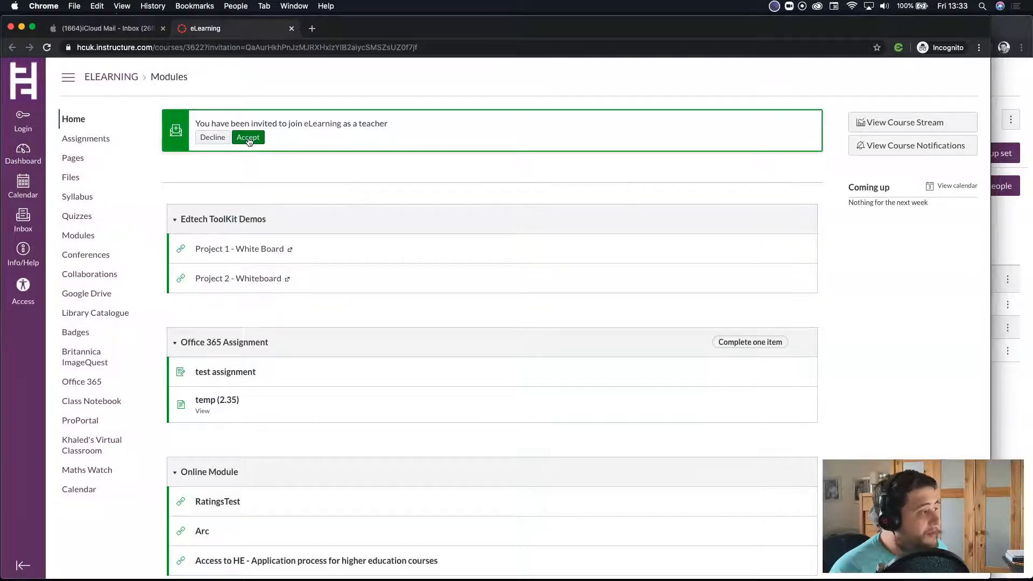
click(248, 138)
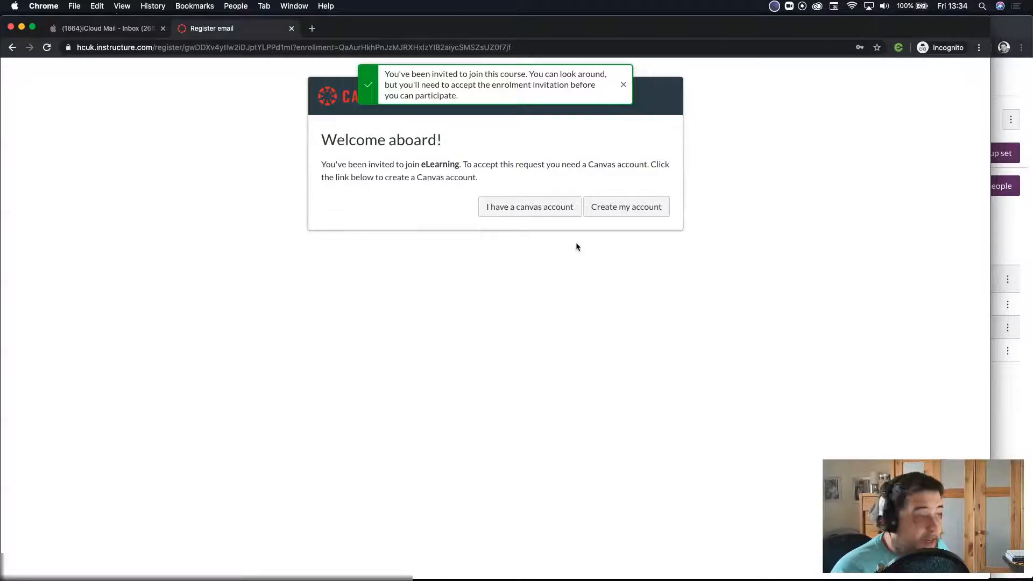
click(616, 210)
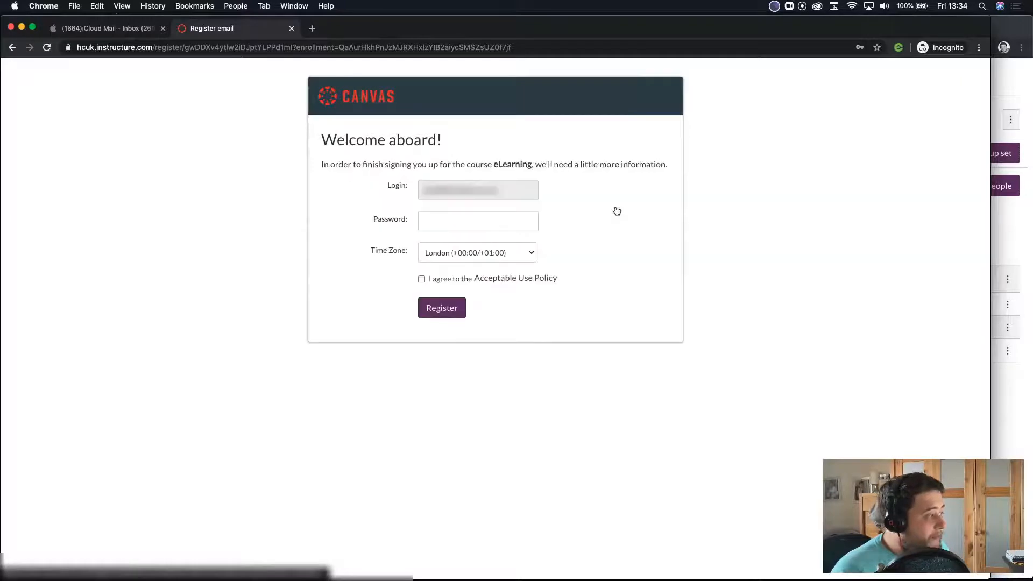
click(456, 223)
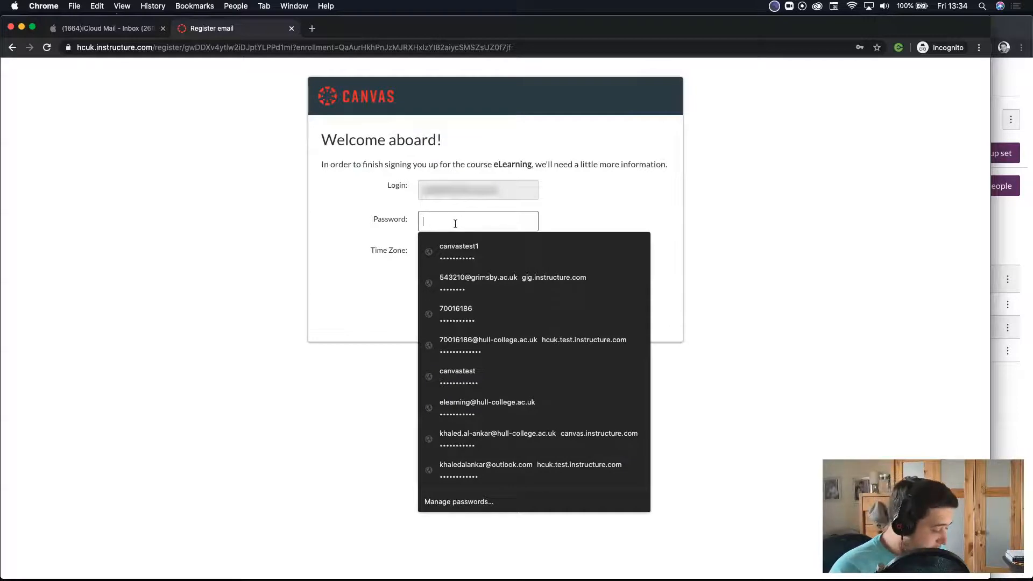
text(••••••••)
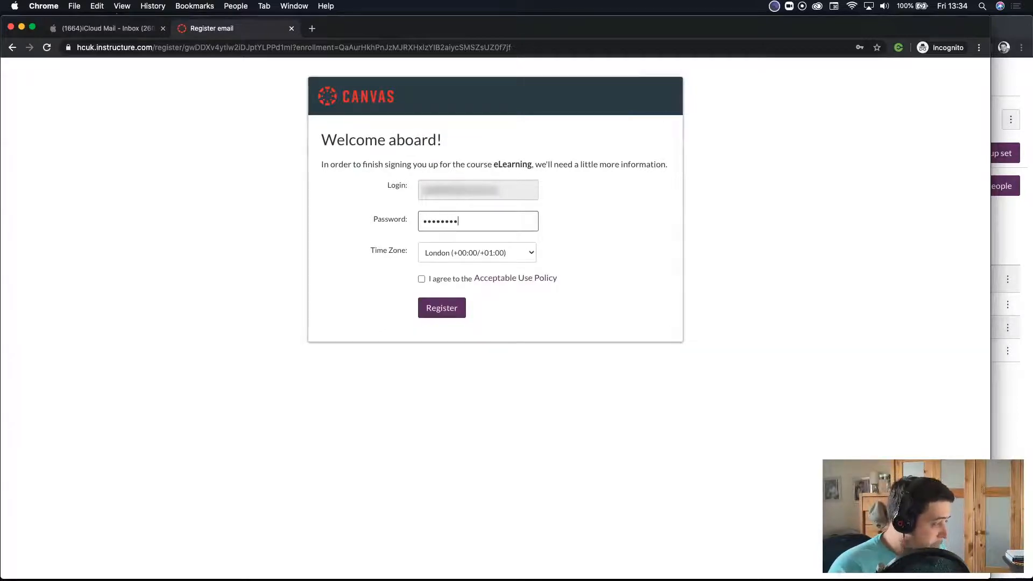
click(422, 280)
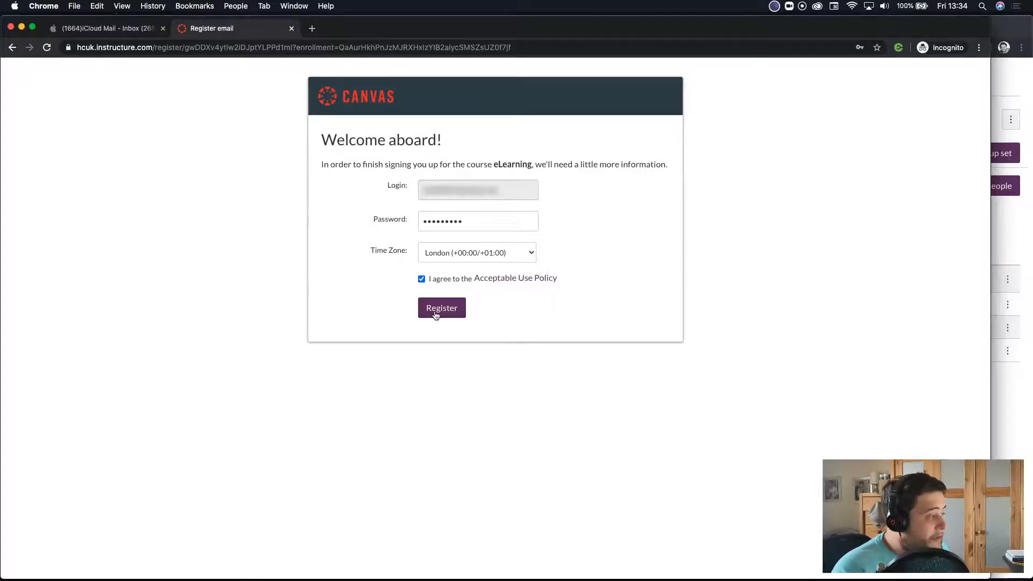
click(436, 312)
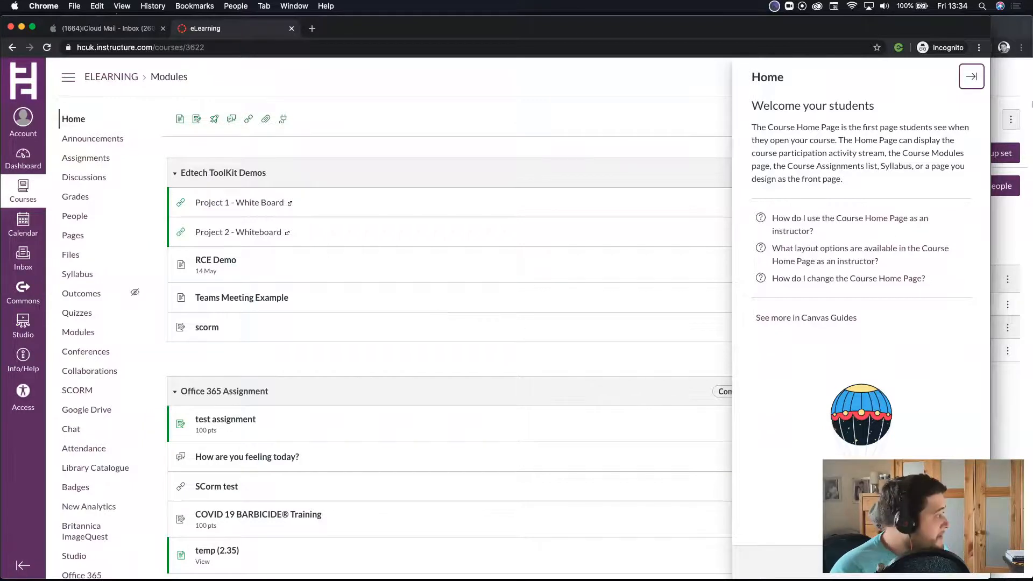
- Close the Home help tray and reload the teacher's People roster in the Chrome window
click(975, 84)
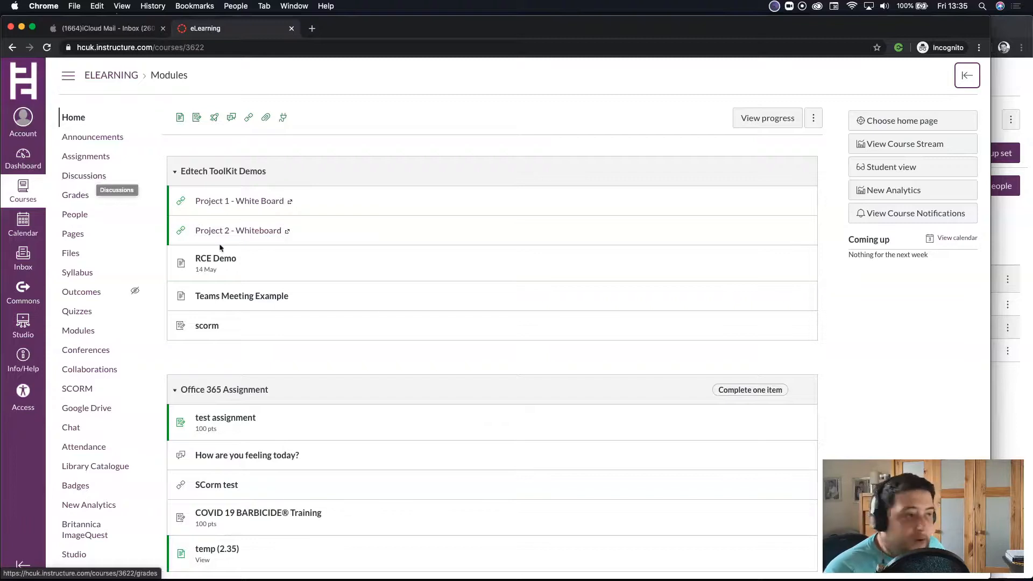
click(1016, 413)
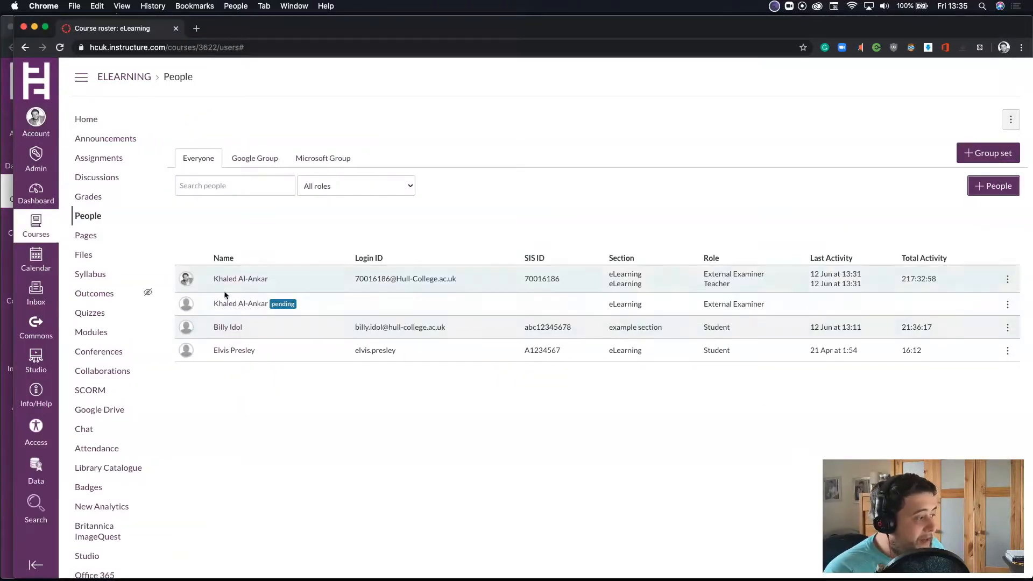
click(60, 48)
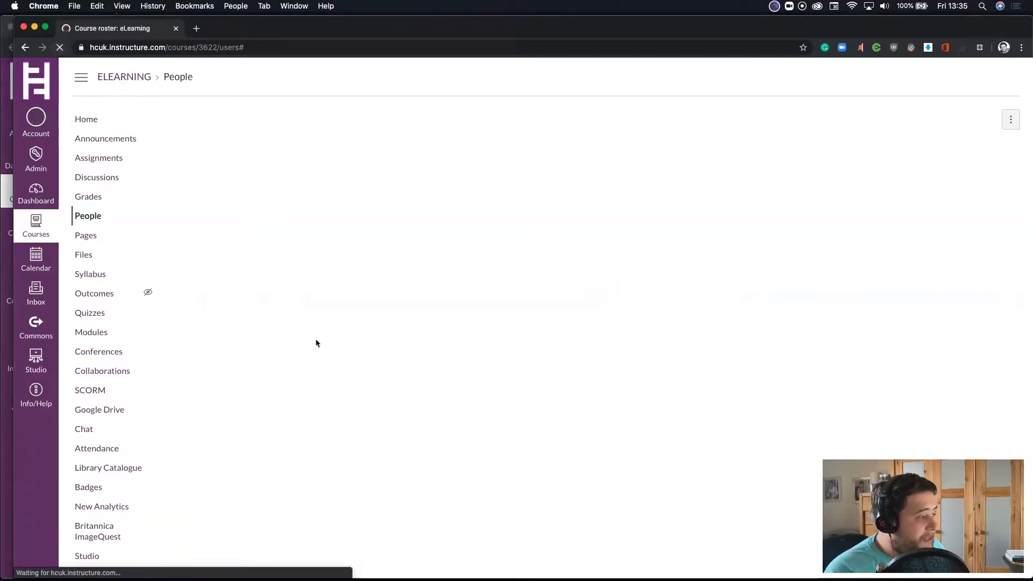